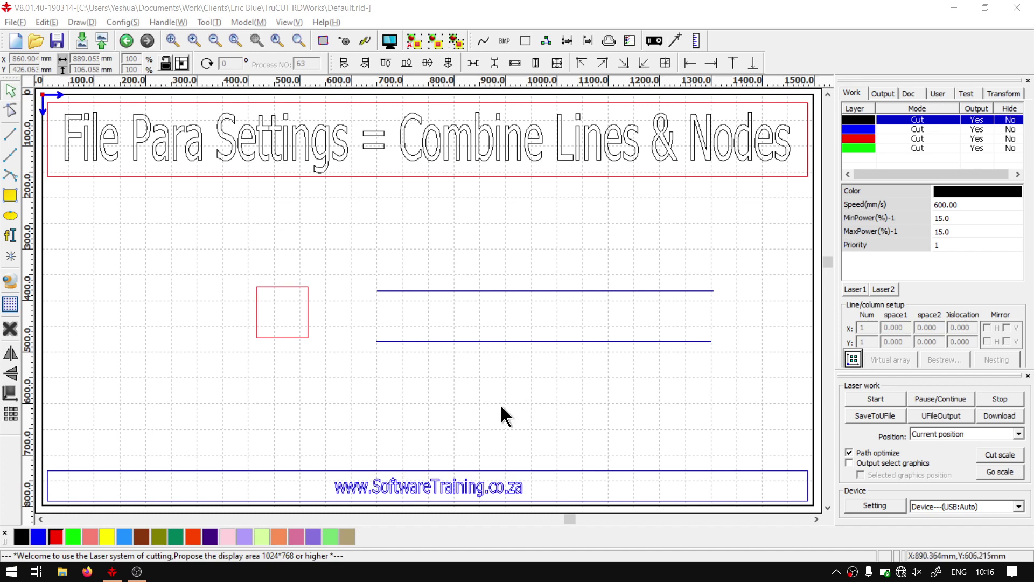
Step: Open Config > File Para Setting to show the Combine lines and Node handle import options
click(136, 572)
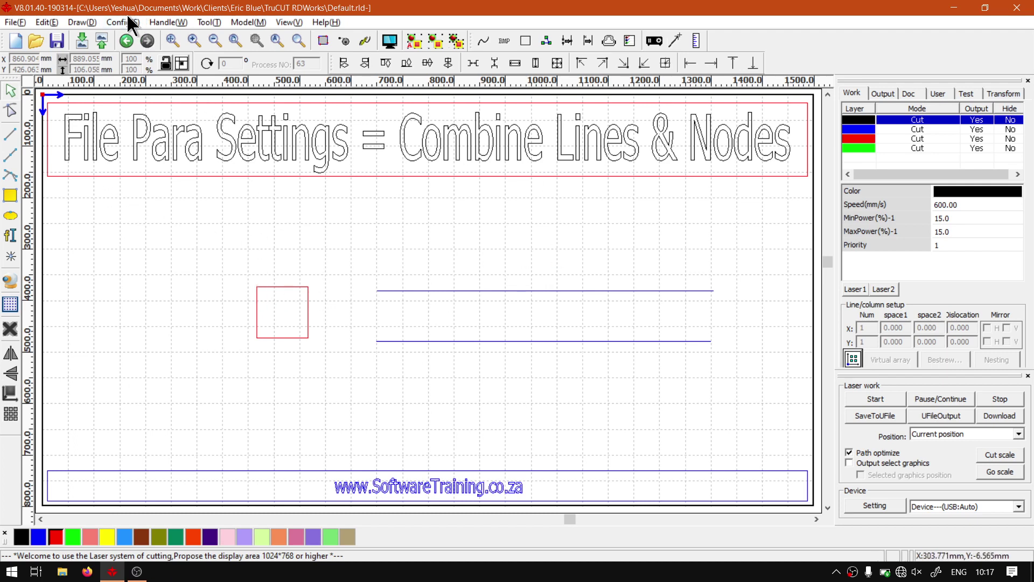
key(super+plus)
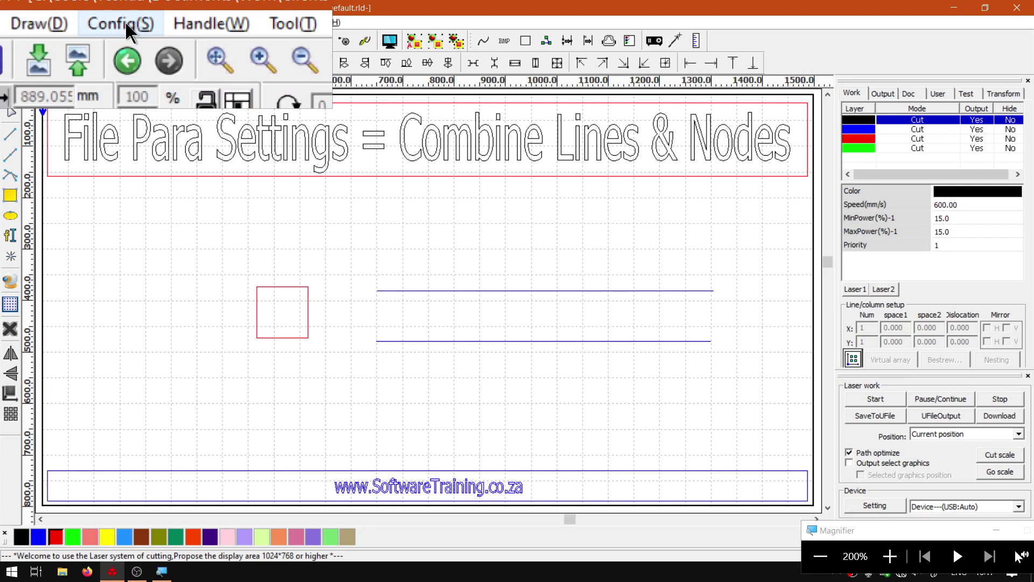
click(125, 21)
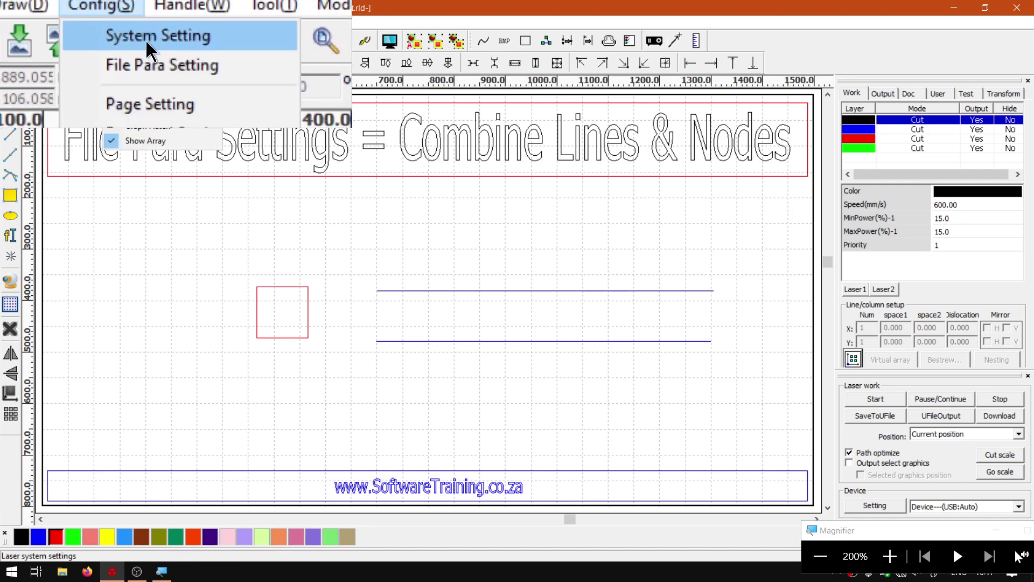
click(151, 54)
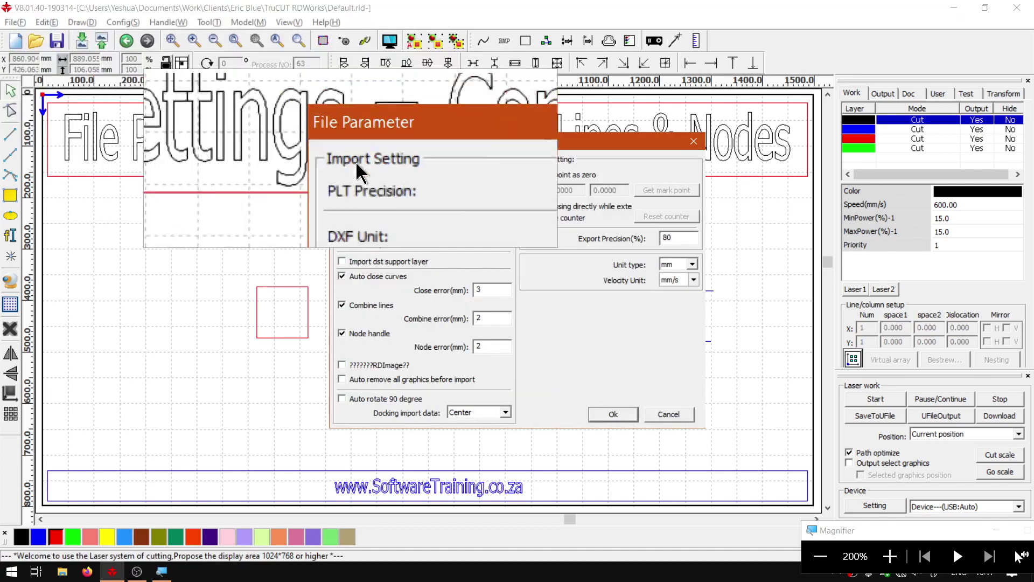
Step: Zoom in to check the 2 mm error values for Combine lines and Node handle
key(super+Escape)
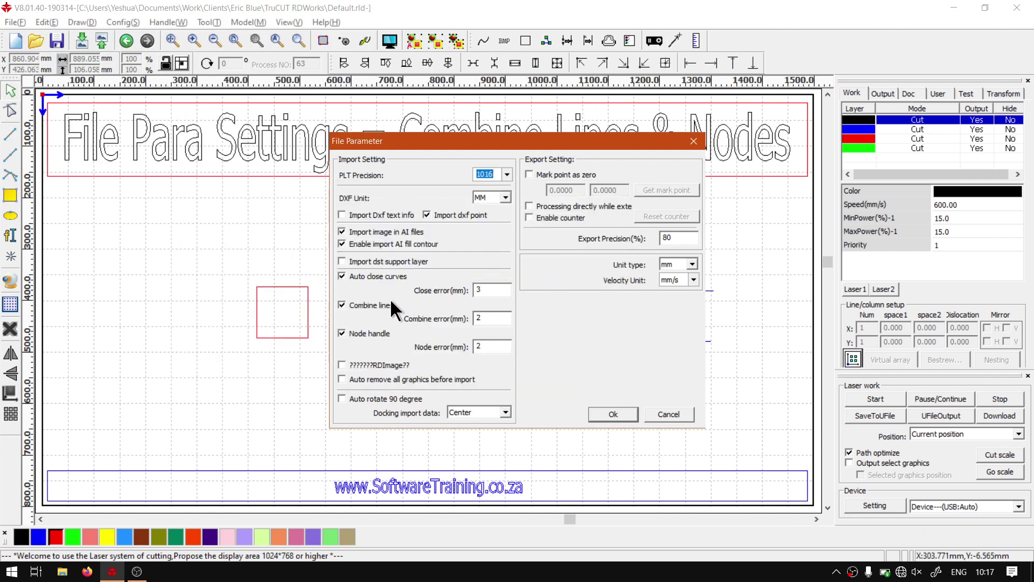
key(super+plus)
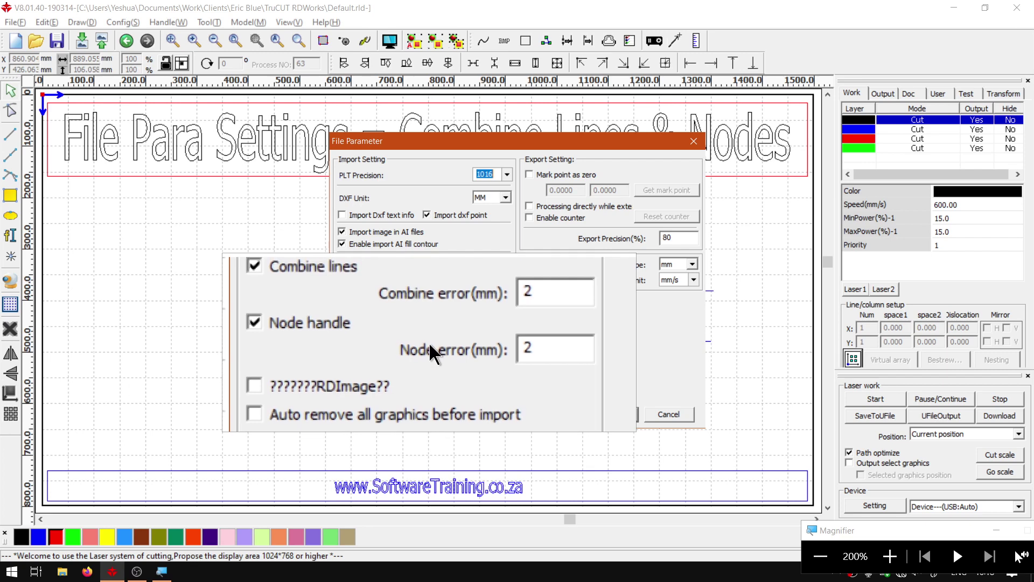
key(super+Escape)
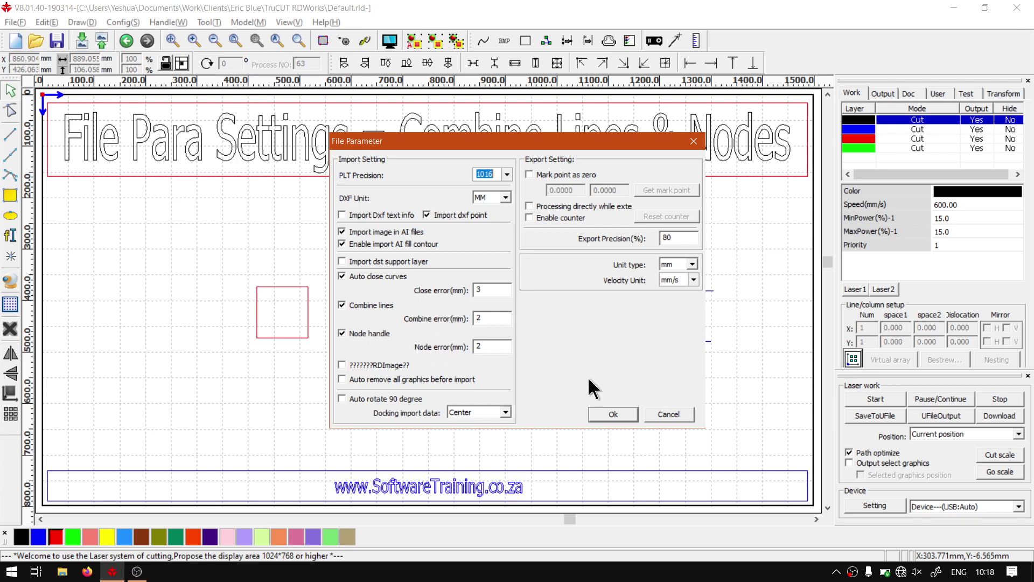
Step: Cancel the File Parameter dialog, returning to the square and two horizontal lines
click(671, 413)
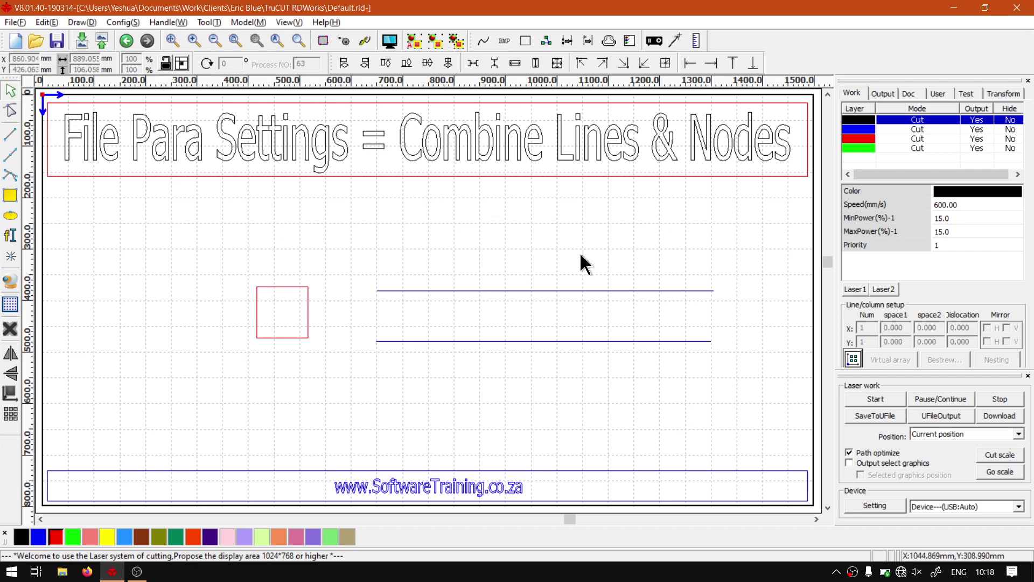